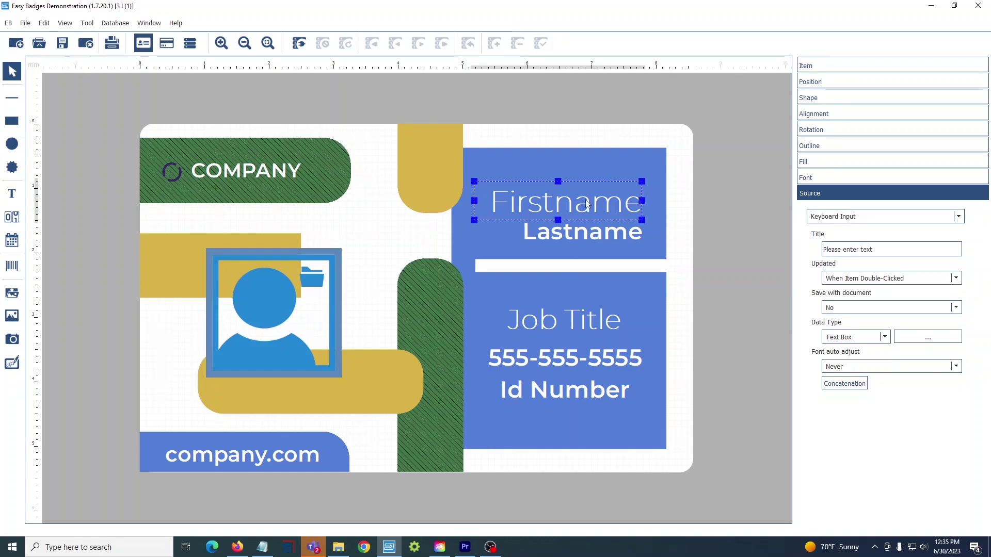
Type a sample first name into the Firstname field and a sample last name into Lastname.
double_click(587, 203)
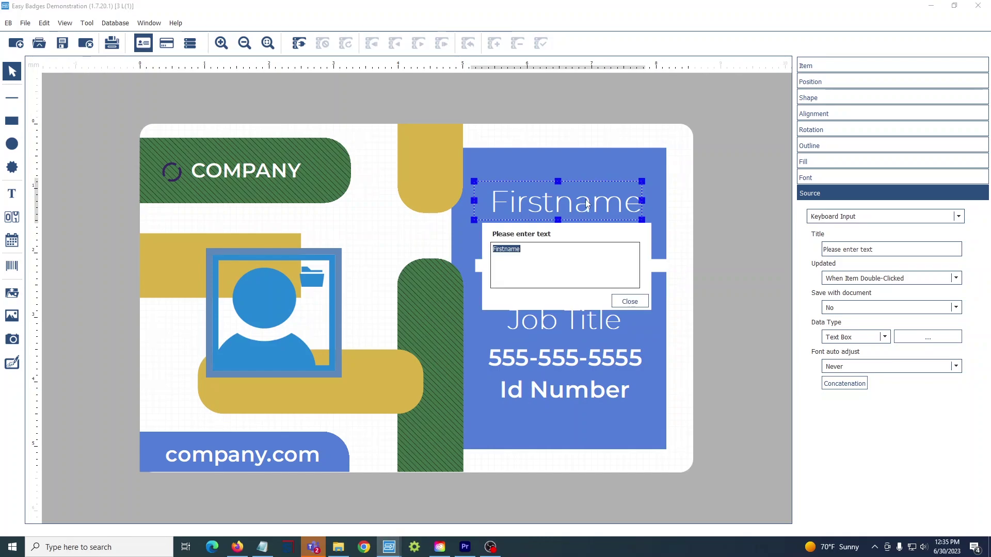
key("BackSpace")
type("Jo")
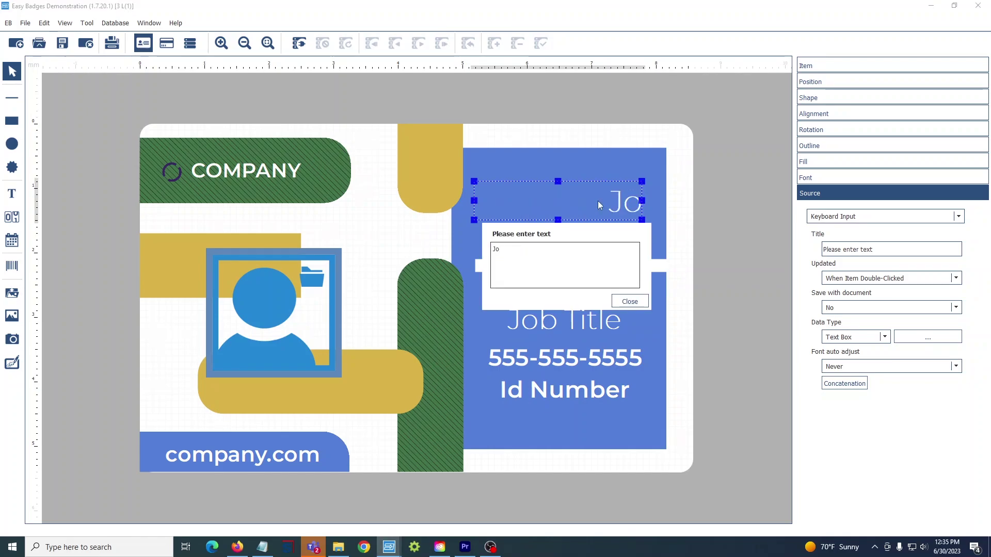
type("hn")
left_click(549, 210)
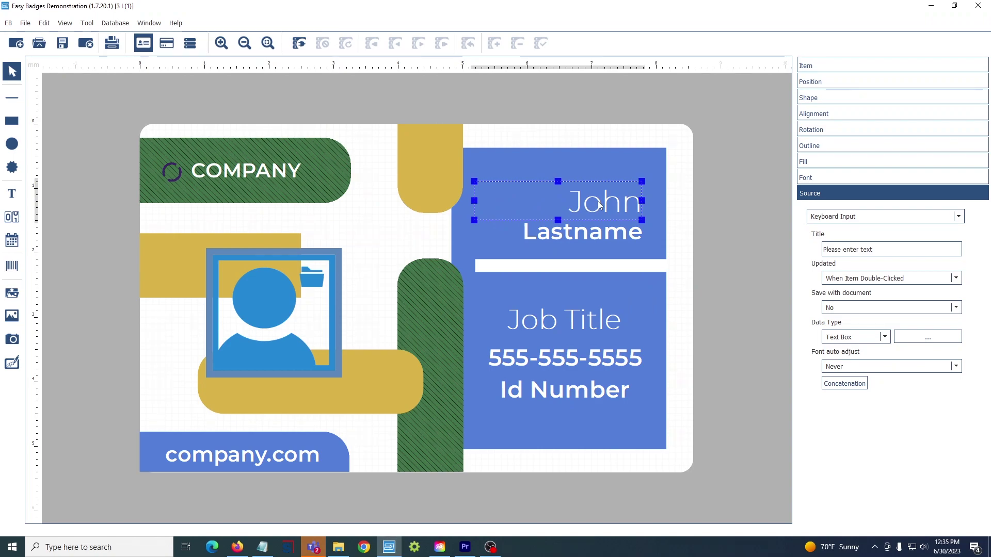
double_click(553, 233)
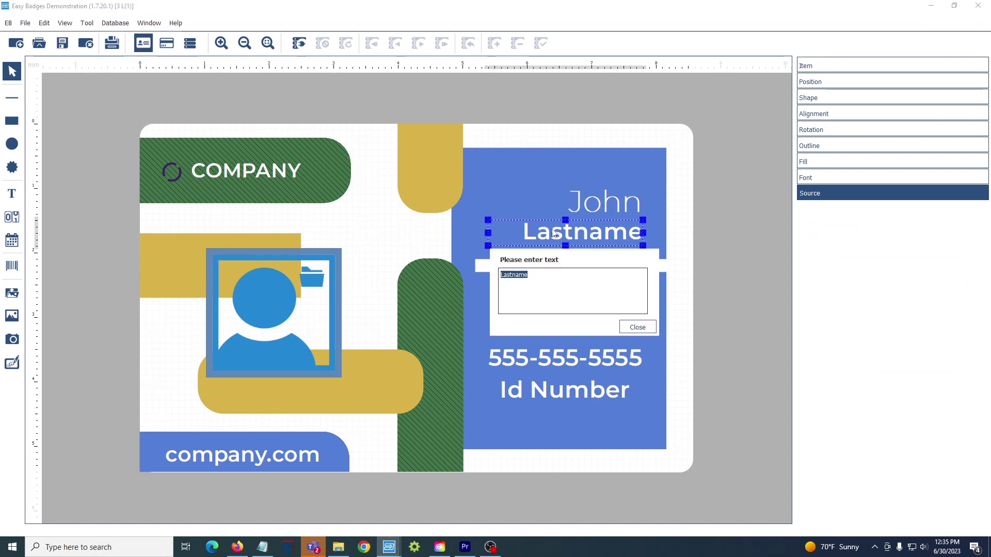
key("BackSpace")
type("Doe")
left_click(552, 228)
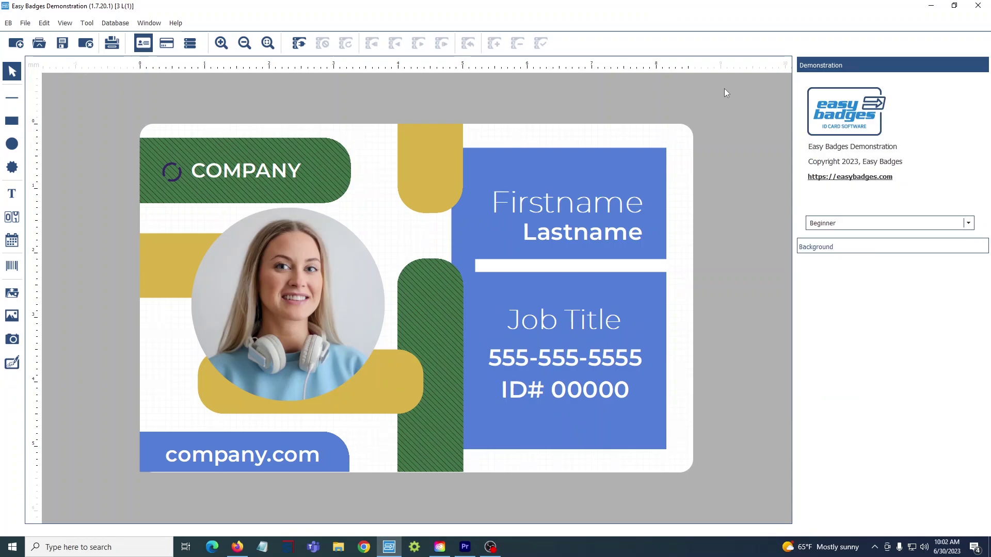
Create the badge's internal database, answering Yes to the confirmation.
left_click(300, 41)
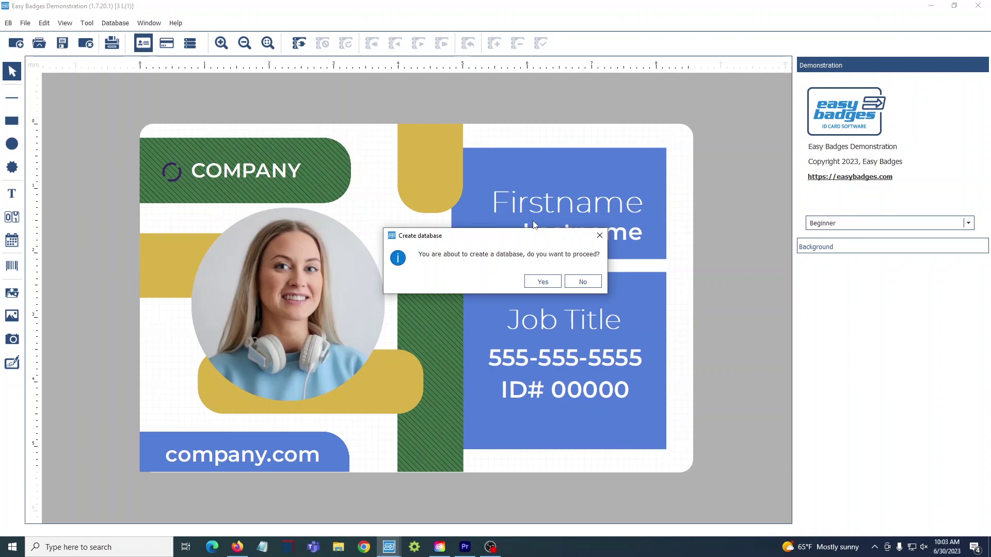
left_click(543, 281)
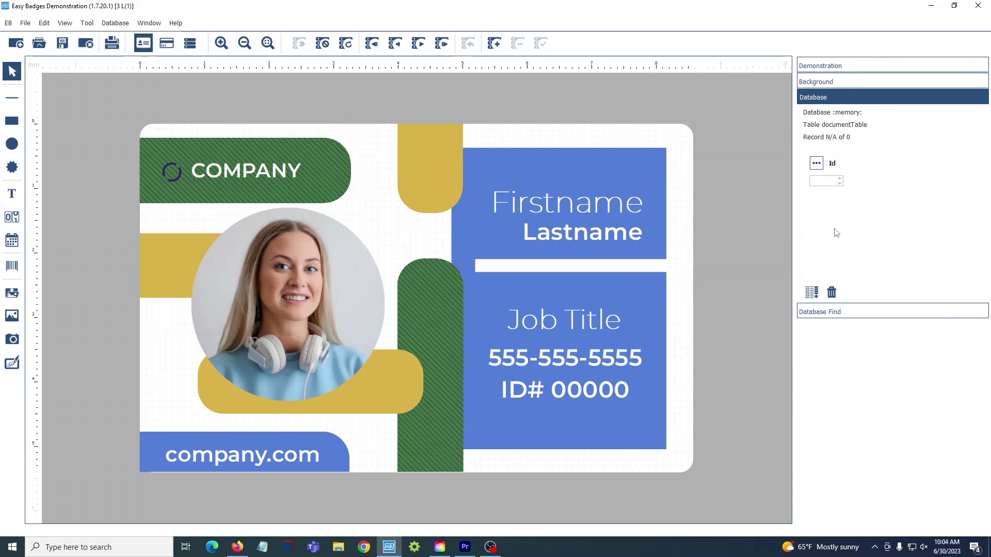
Add a 'First name' Text column, check it in Database View, then return to the card front.
left_click(812, 293)
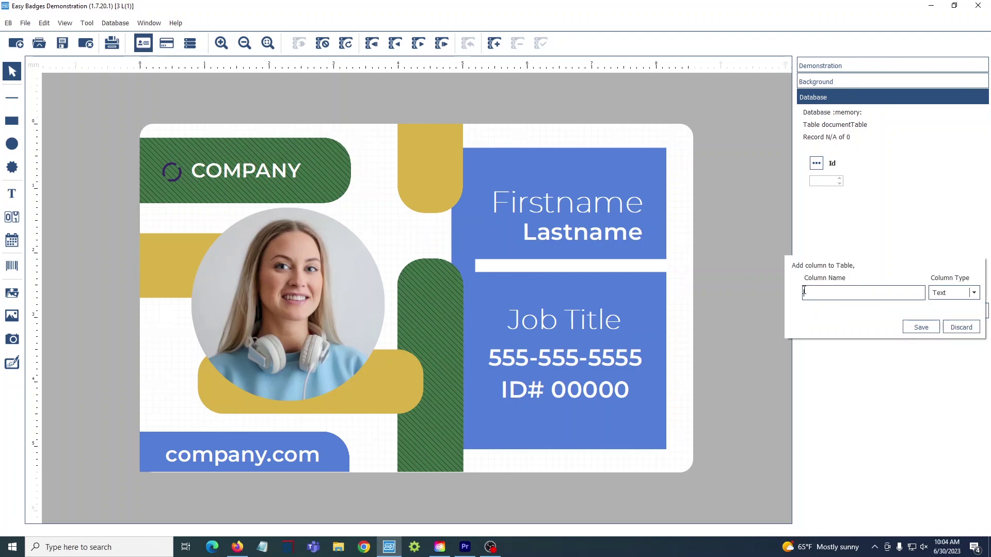
type("First name")
left_click(915, 327)
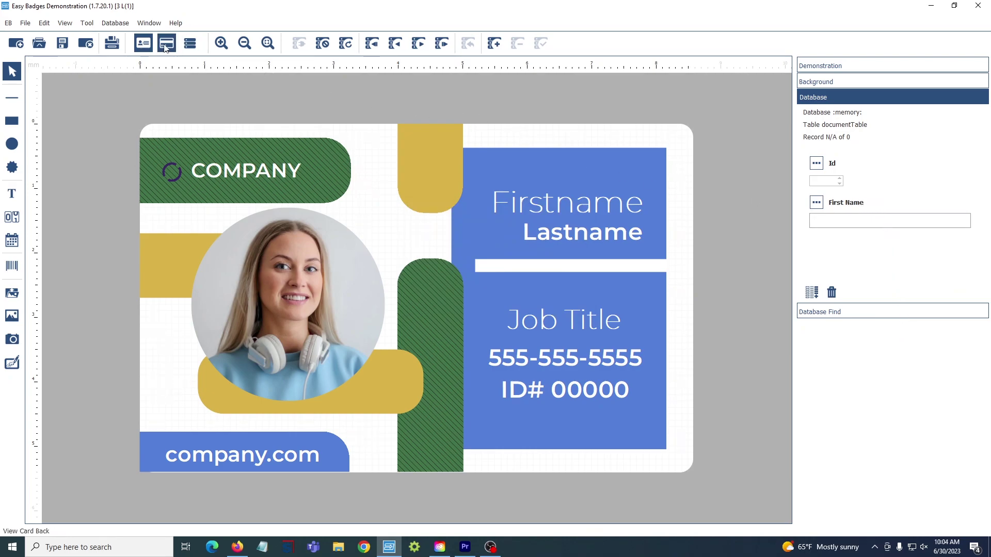
left_click(190, 44)
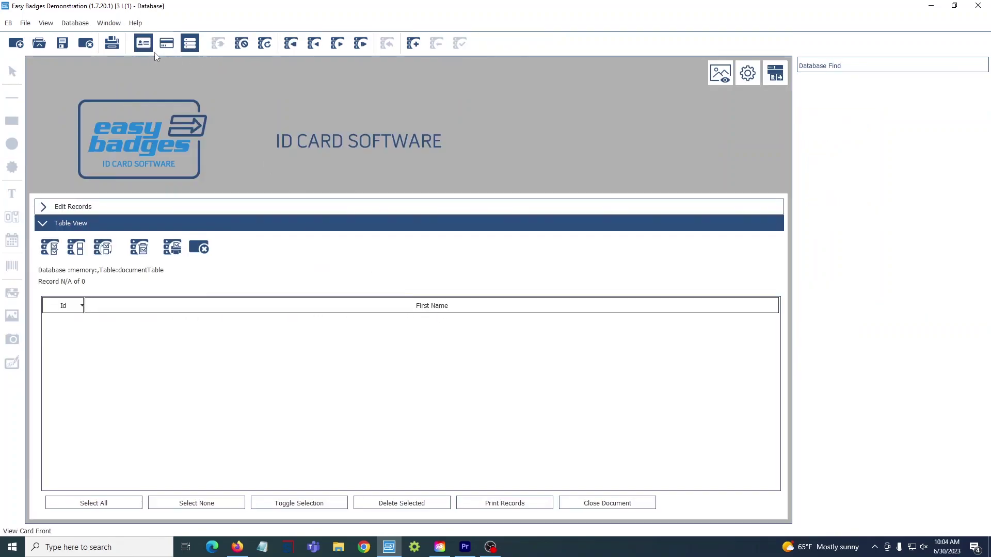
left_click(140, 51)
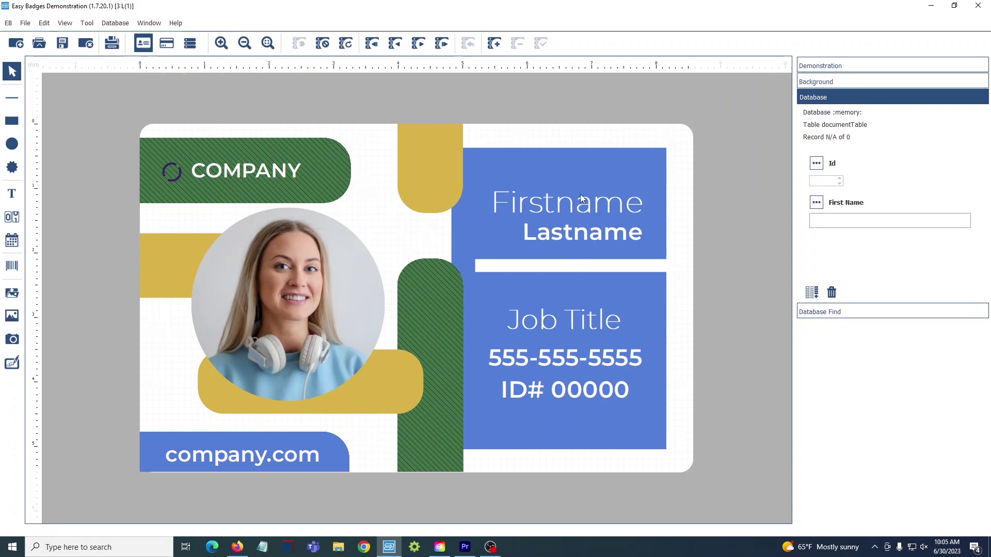
Add three text columns named Lastname, Job Title and Id Number.
left_click(811, 292)
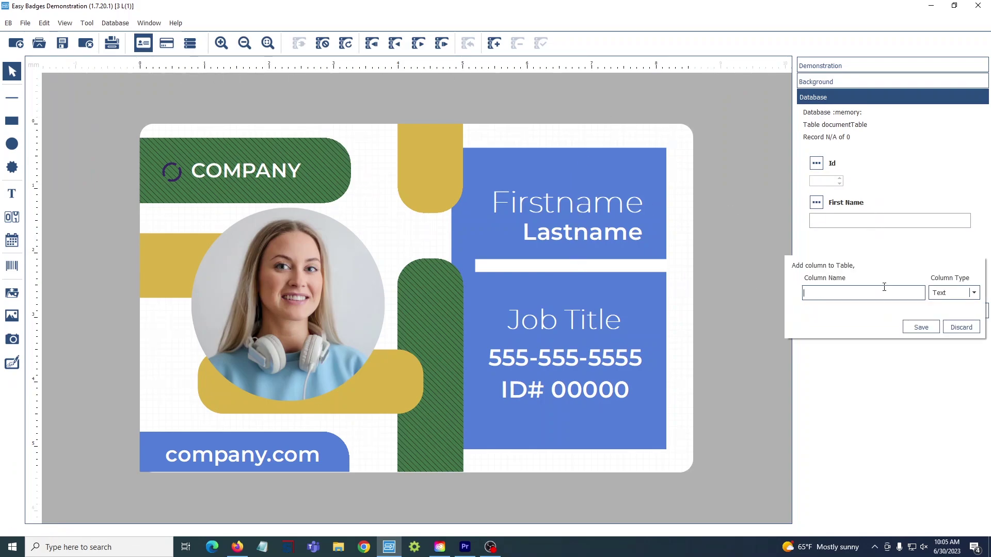
type("Lastname")
left_click(921, 327)
left_click(846, 295)
type("Job T")
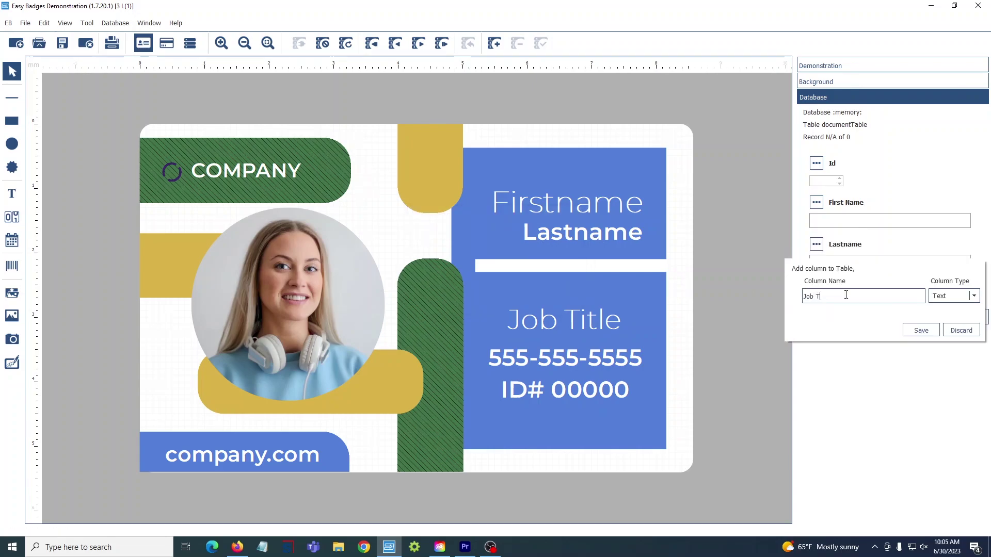
type("itle")
left_click(921, 331)
left_click(844, 338)
type("Od")
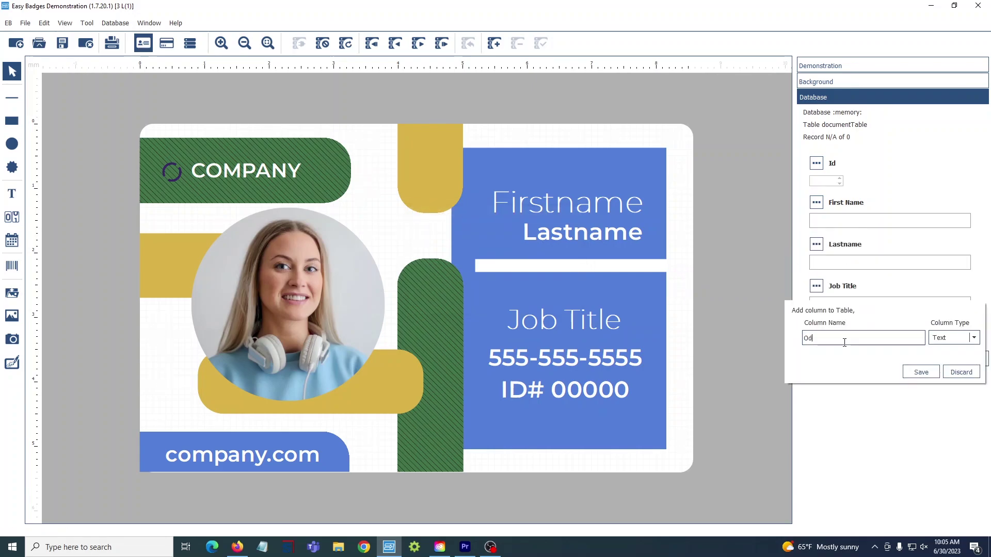
key("BackSpace")
key("BackSpace")
type("Id Number")
left_click(920, 372)
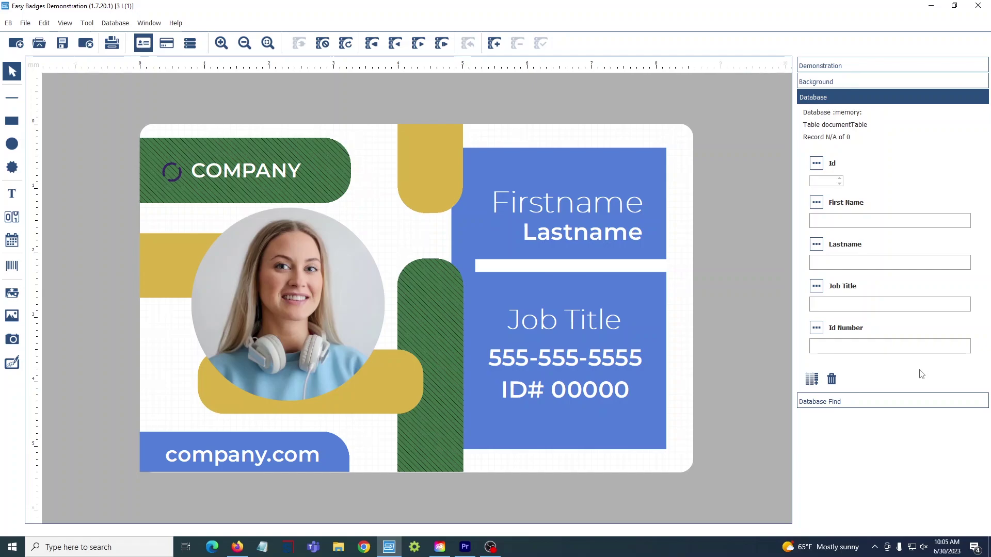
Bind the badge's Firstname text to the database's First Name column.
left_click(566, 209)
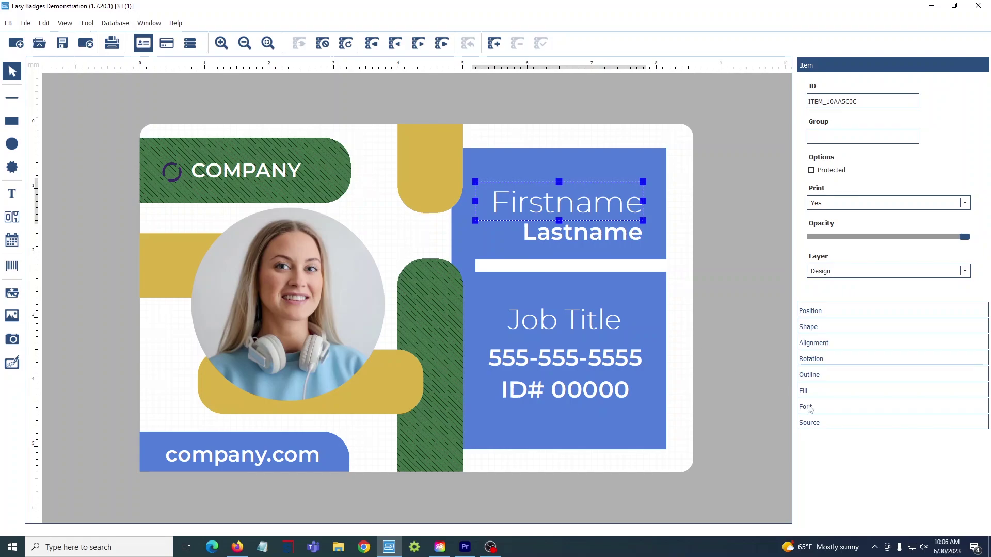
left_click(820, 426)
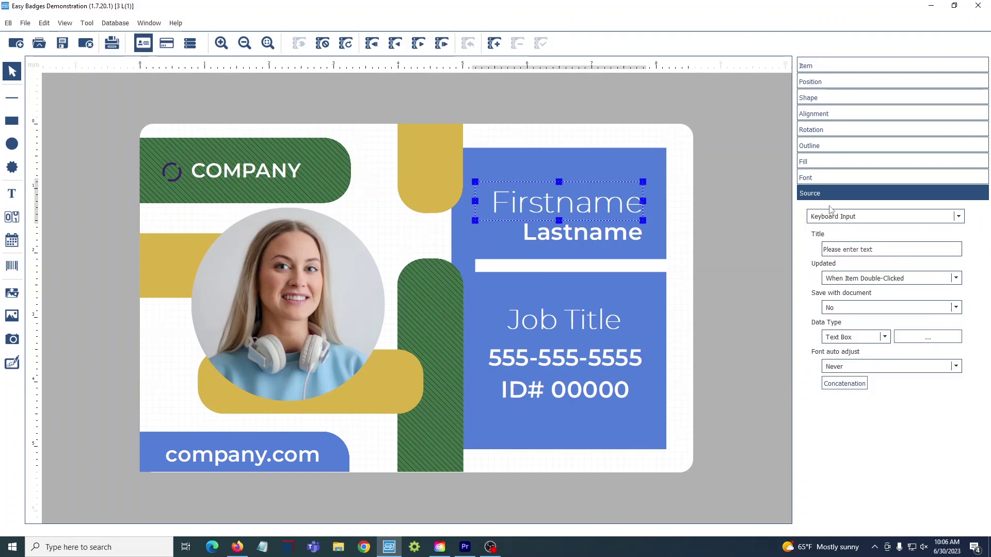
left_click(845, 219)
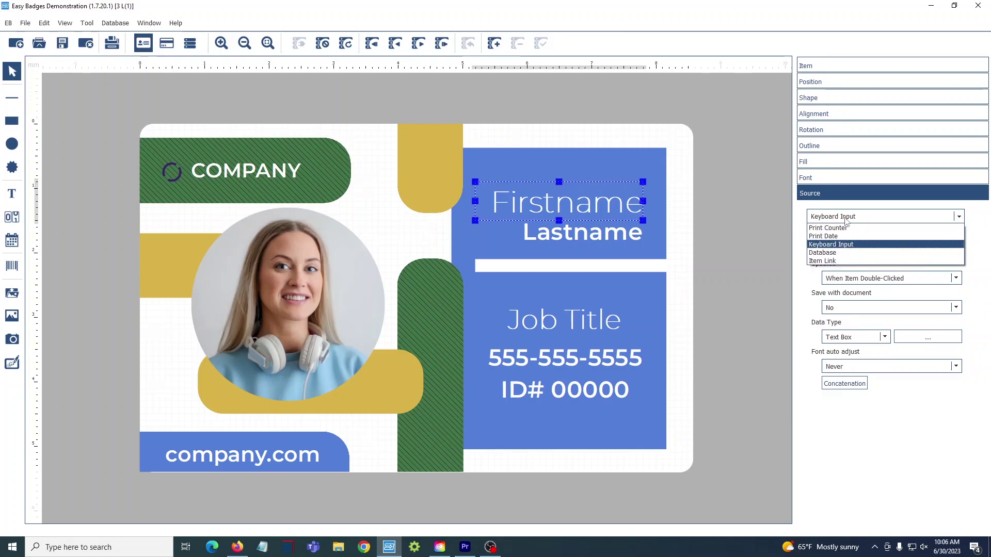
left_click(823, 252)
left_click(859, 277)
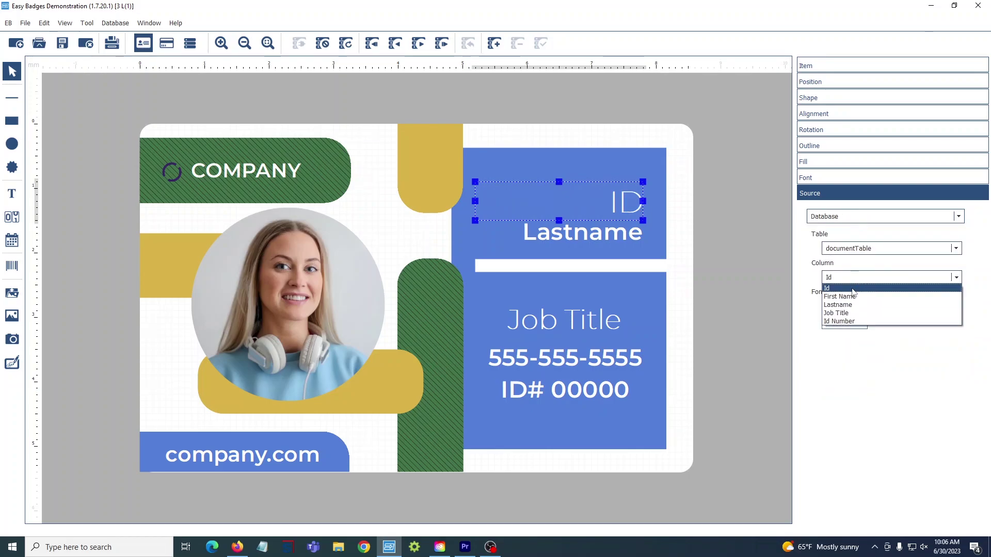
left_click(854, 297)
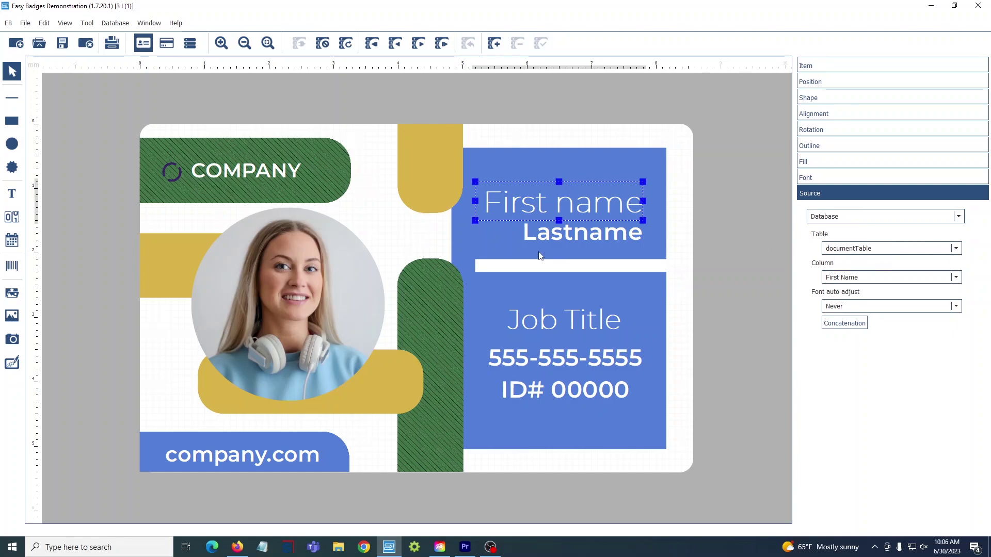
Bind the Lastname text to the database's Lastname column.
left_click(557, 237)
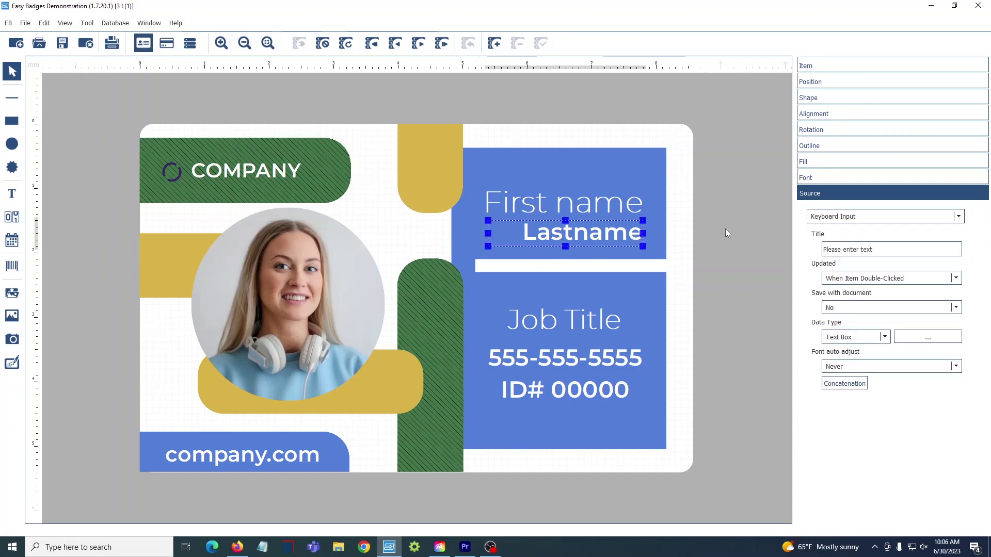
left_click(833, 217)
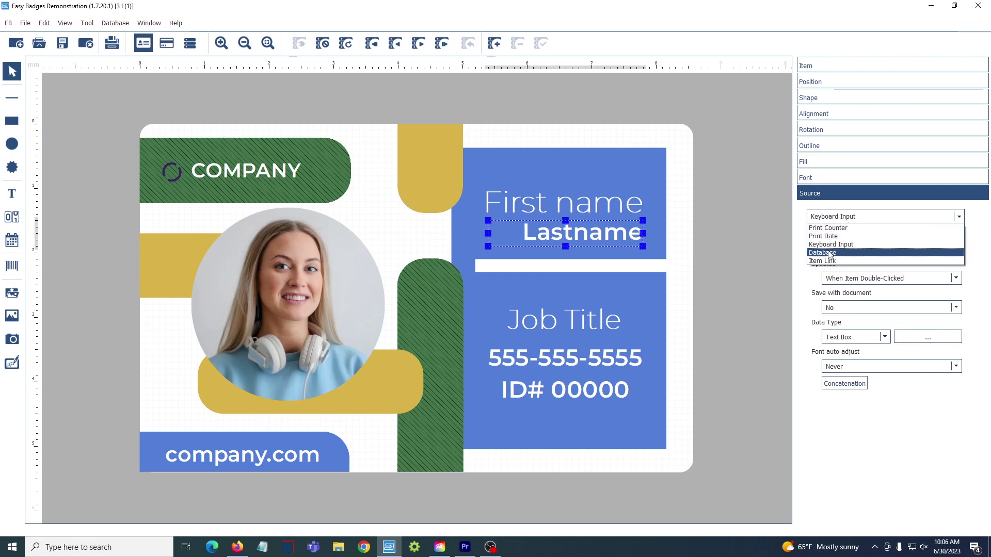
left_click(832, 253)
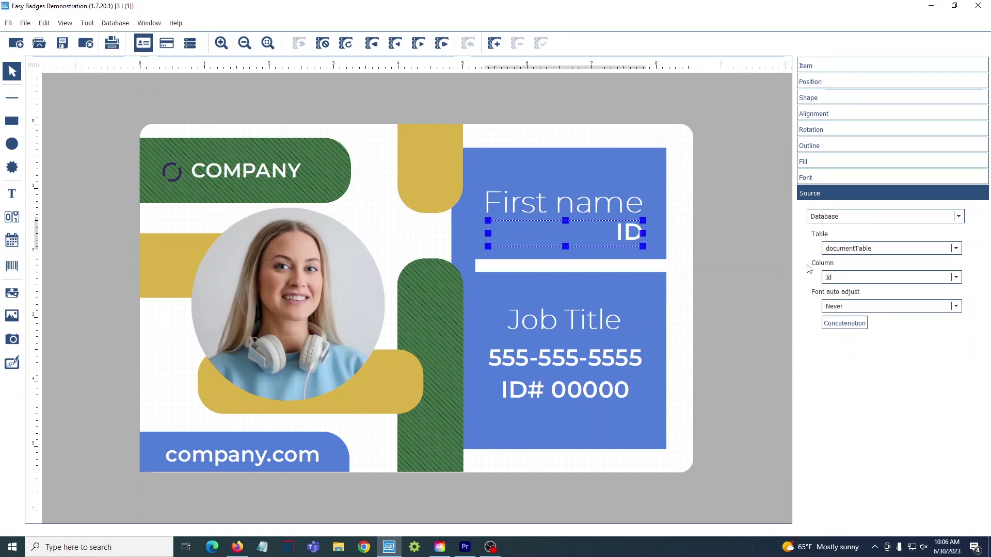
left_click(836, 277)
left_click(841, 307)
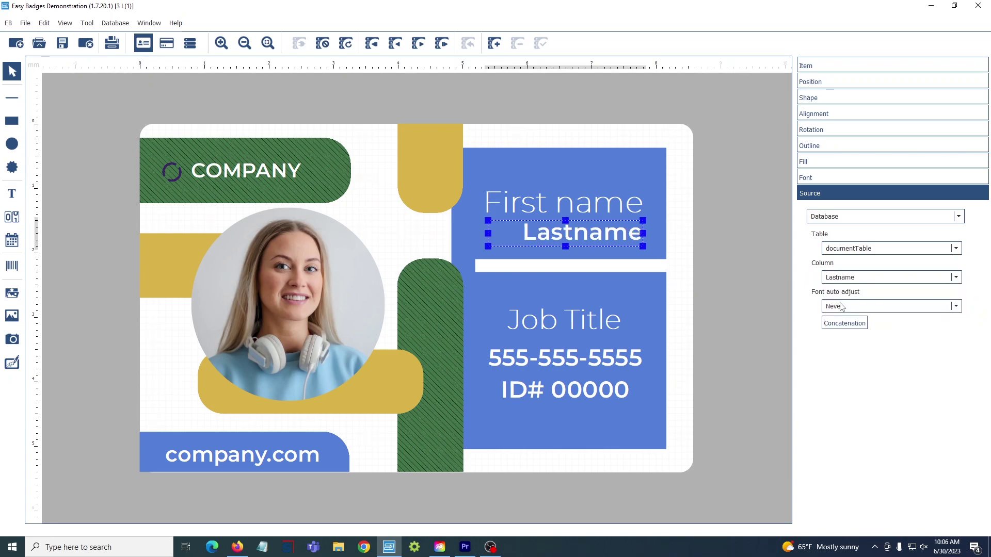
Set the Job Title text's source to Database and bind the ID# line to Id Number.
left_click(560, 320)
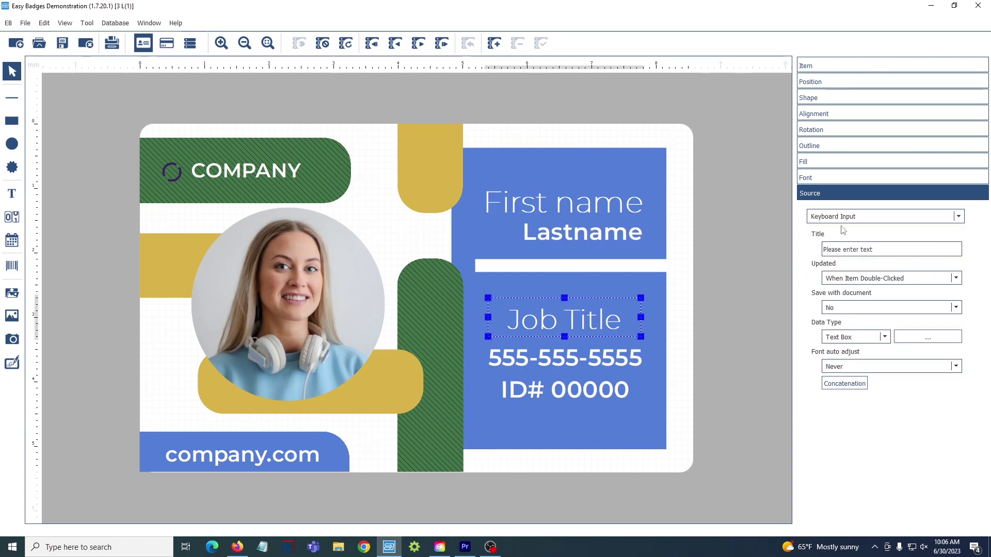
left_click(844, 217)
left_click(831, 259)
left_click(557, 406)
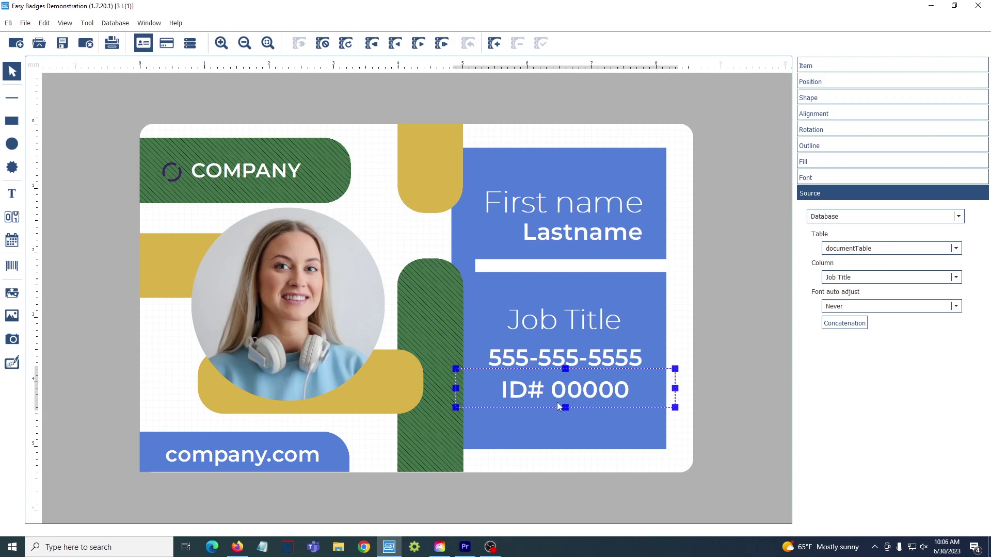
left_click(888, 277)
left_click(843, 322)
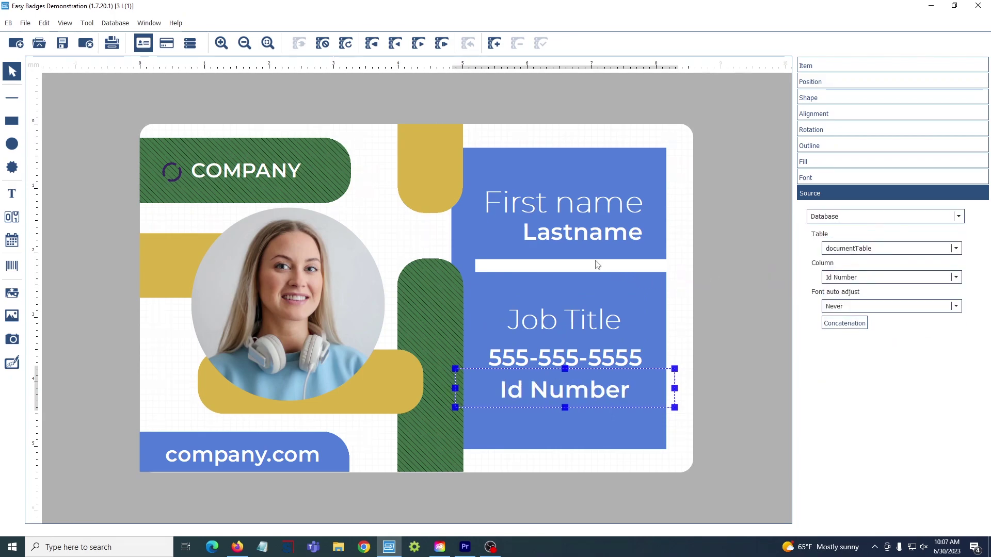
left_click(597, 265)
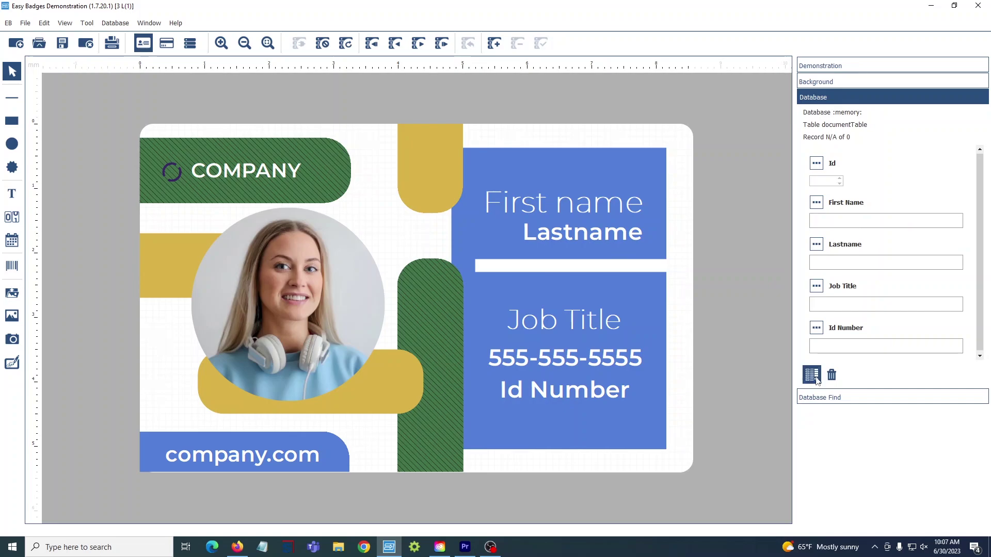
Add a new column named photo to the table.
left_click(812, 375)
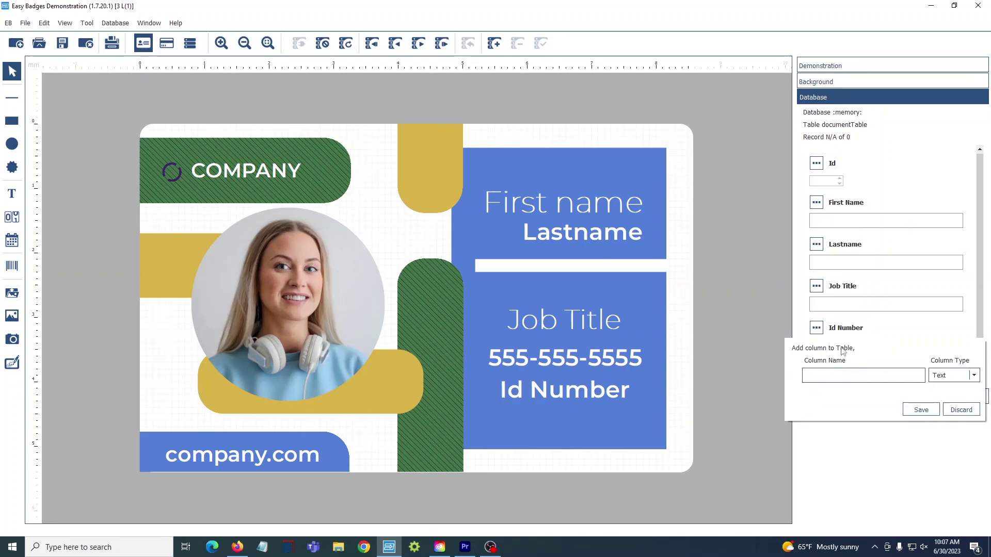
type("photo")
key("Return")
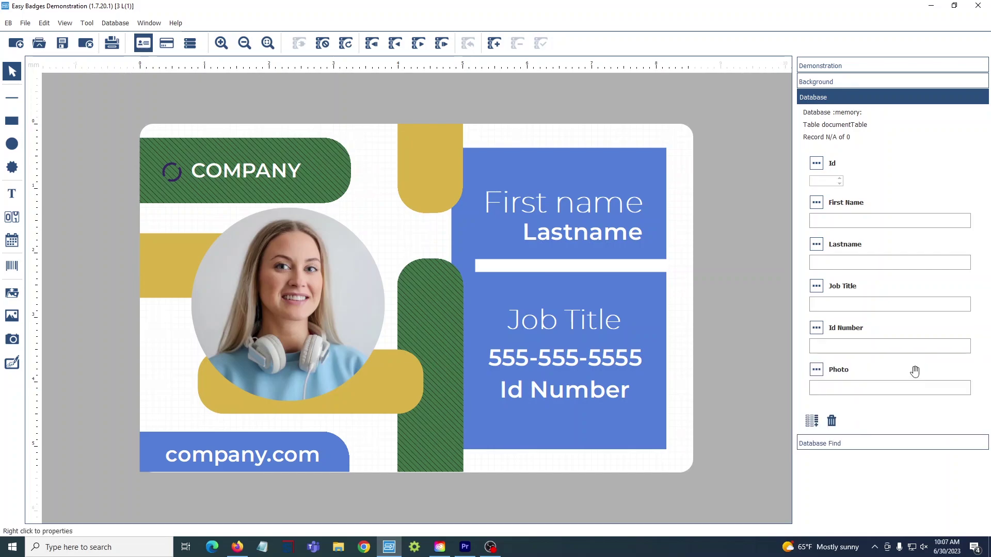
Set the Photo column's data type to Point to Indexed Image and choose the images folder.
left_click(818, 374)
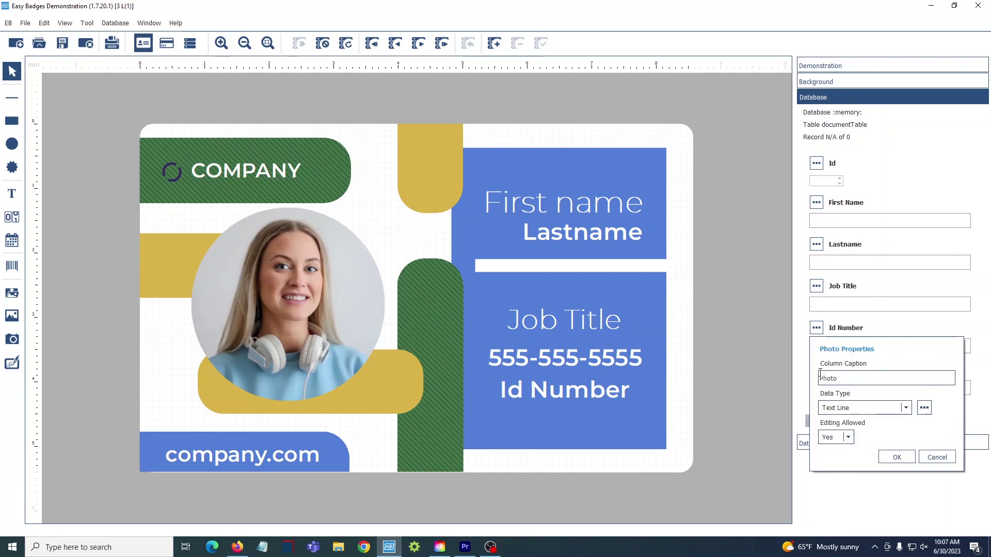
left_click(867, 410)
left_click(866, 437)
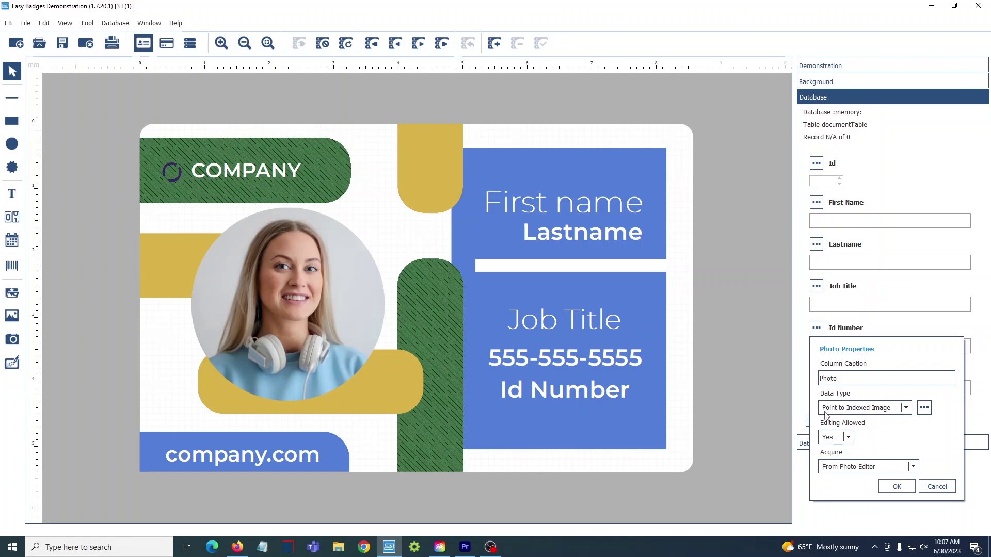
left_click(925, 408)
left_click(972, 365)
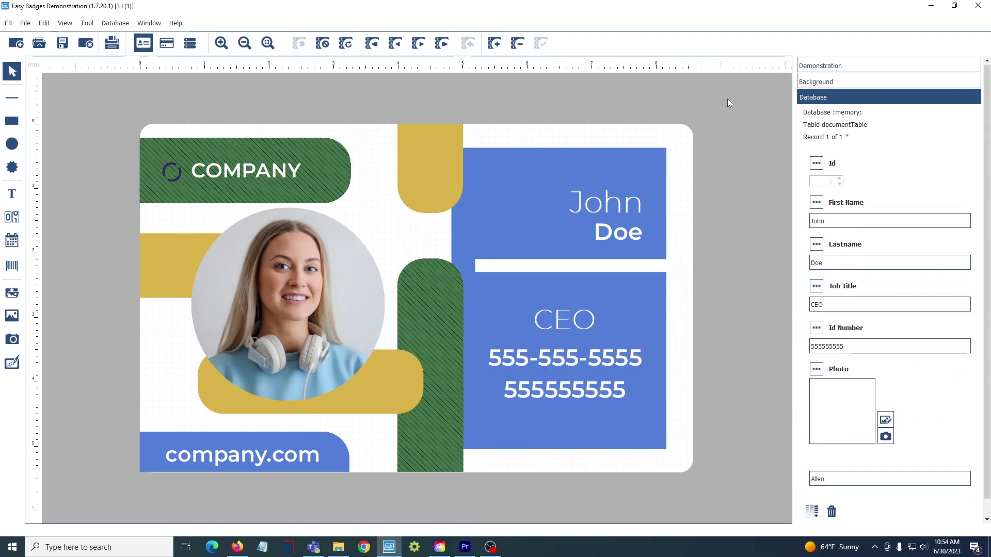
Load the blue-shirt portrait from Images as the record's photo and save the record.
left_click(887, 438)
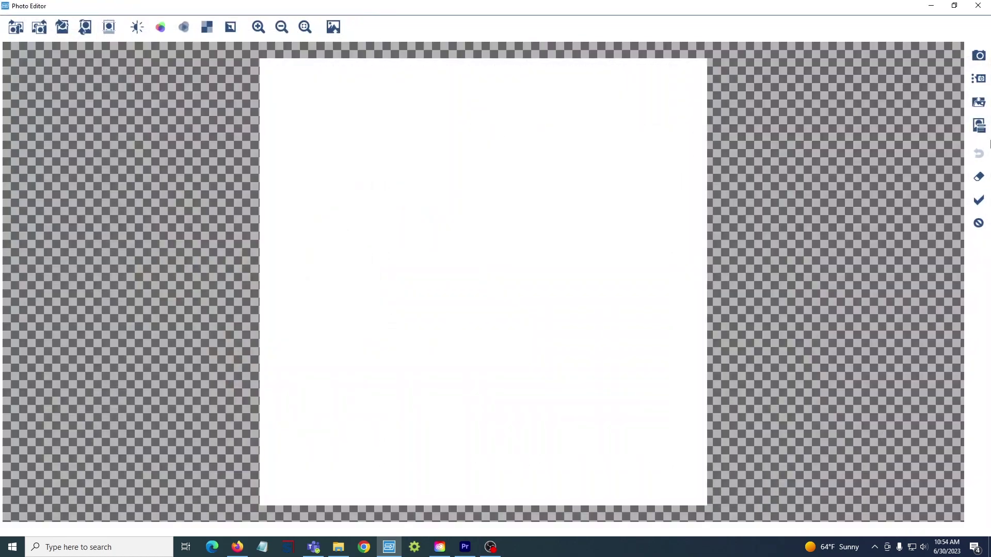
left_click(978, 103)
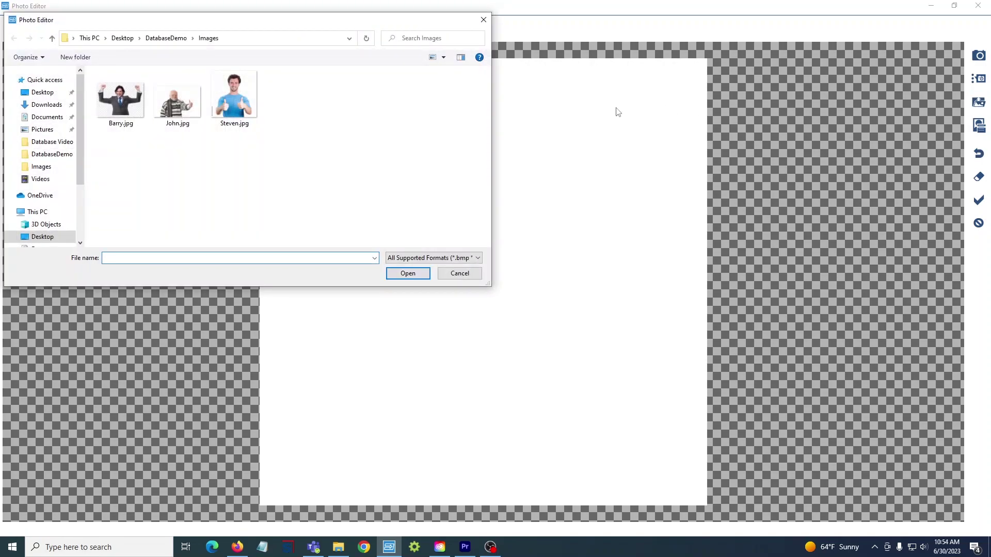
left_click(237, 91)
left_click(410, 273)
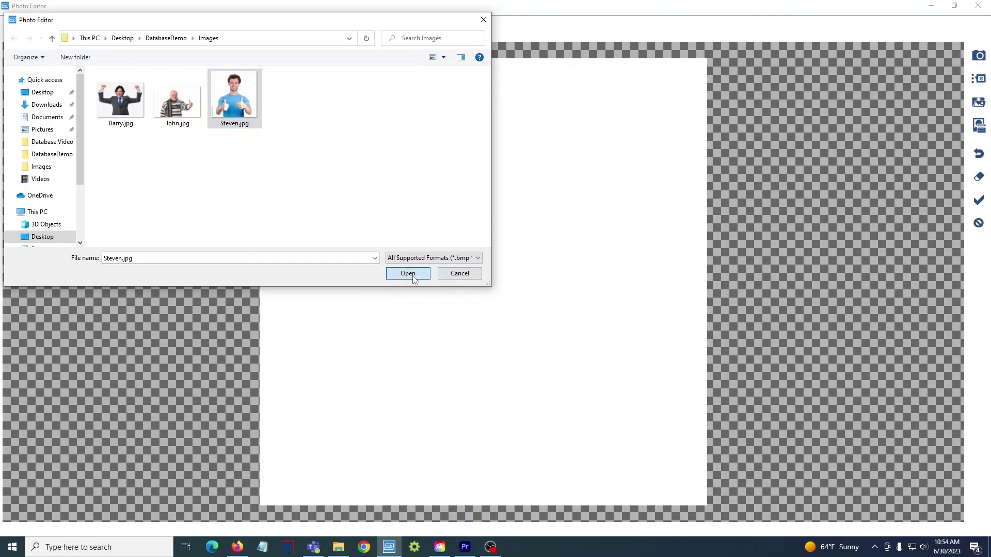
left_click(979, 202)
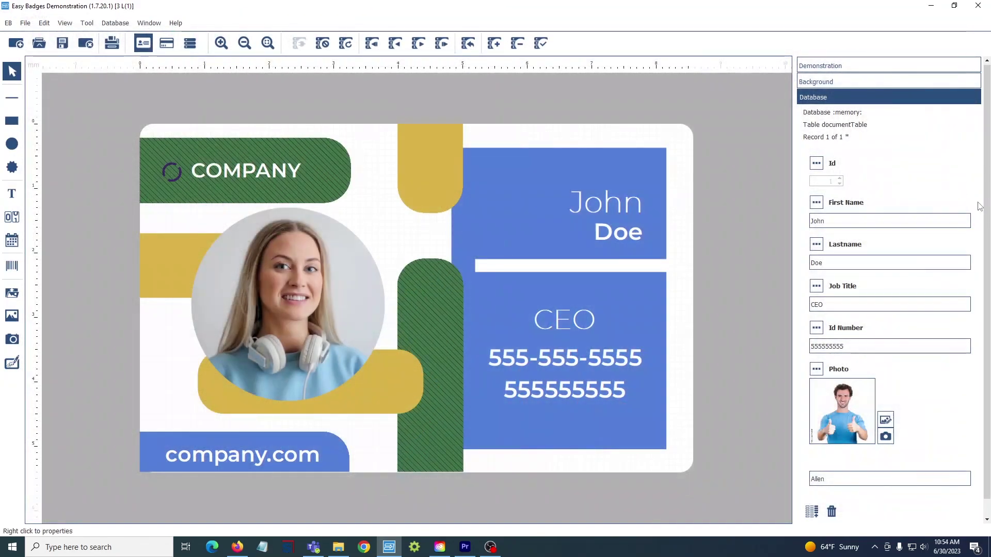
left_click(539, 48)
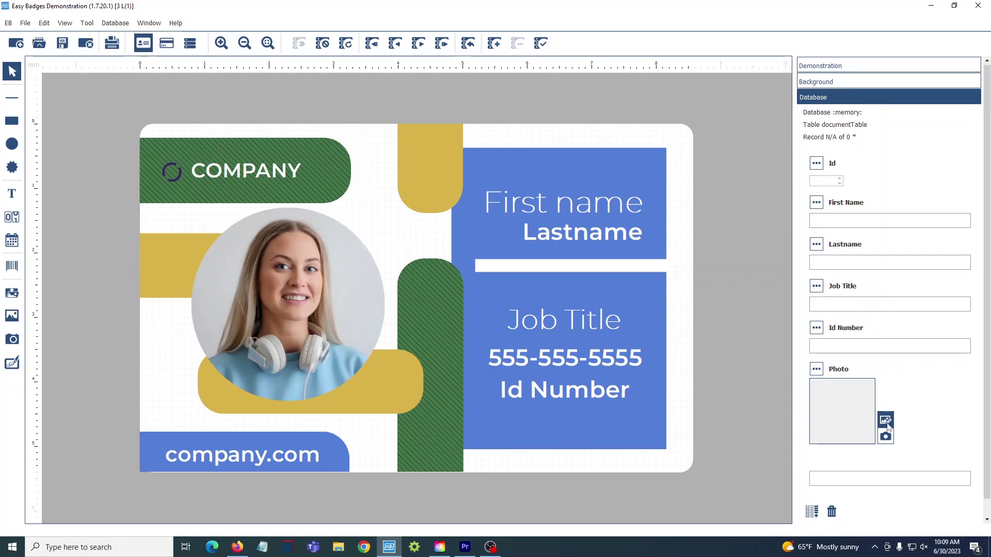
left_click(886, 422)
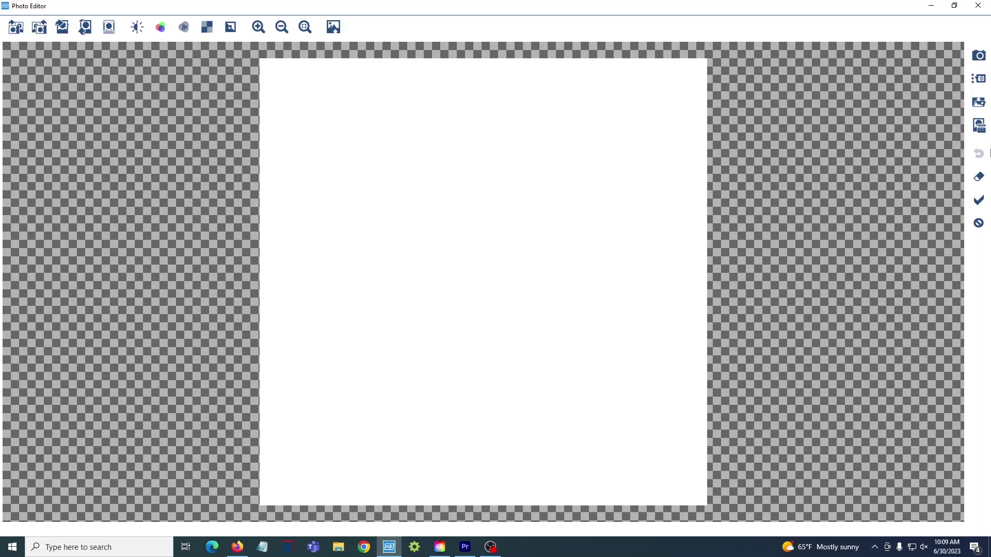
left_click(978, 202)
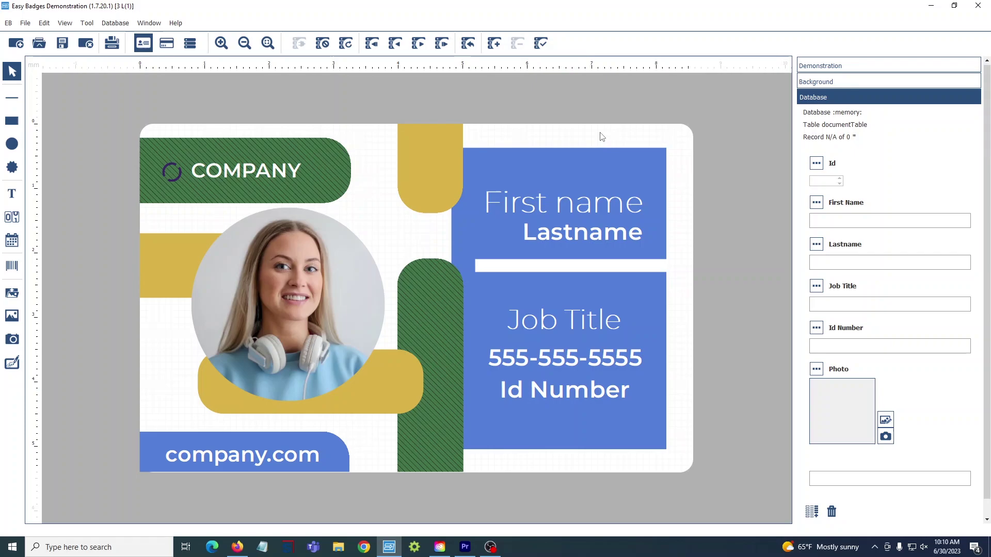
Add a new record with a sample first and last name, job title CEO and a sample ID number.
left_click(494, 43)
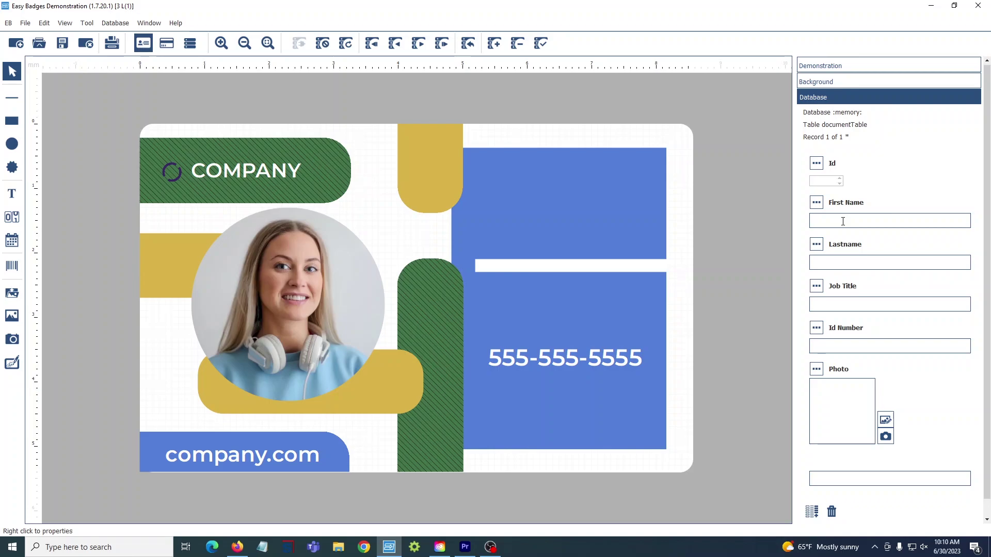
type("Johm")
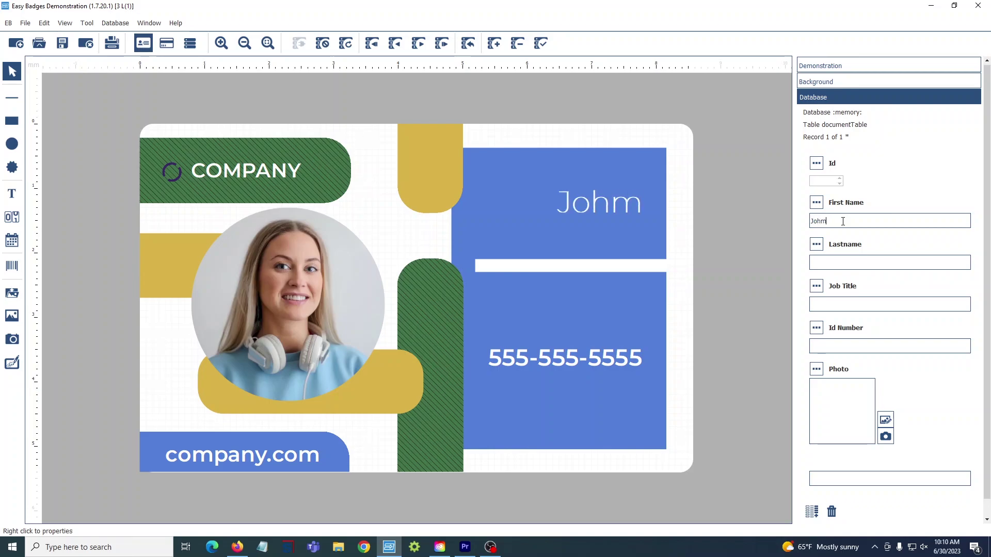
key("BackSpace")
type("n")
key("Tab")
type("Doe")
key("Tab")
type("CEO")
key("Tab")
type("555555555")
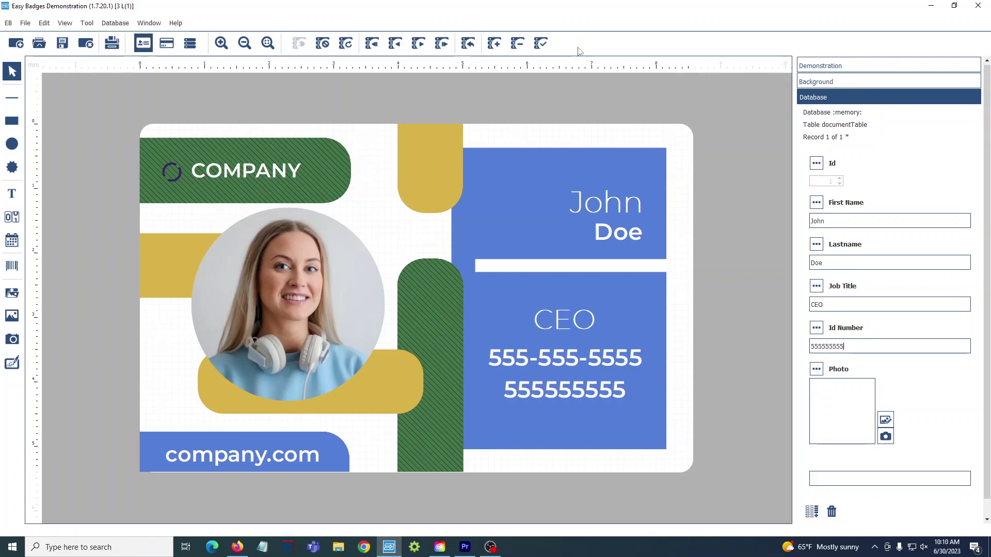
Save the record, confirm the single row in Database View, then return to the design.
left_click(539, 43)
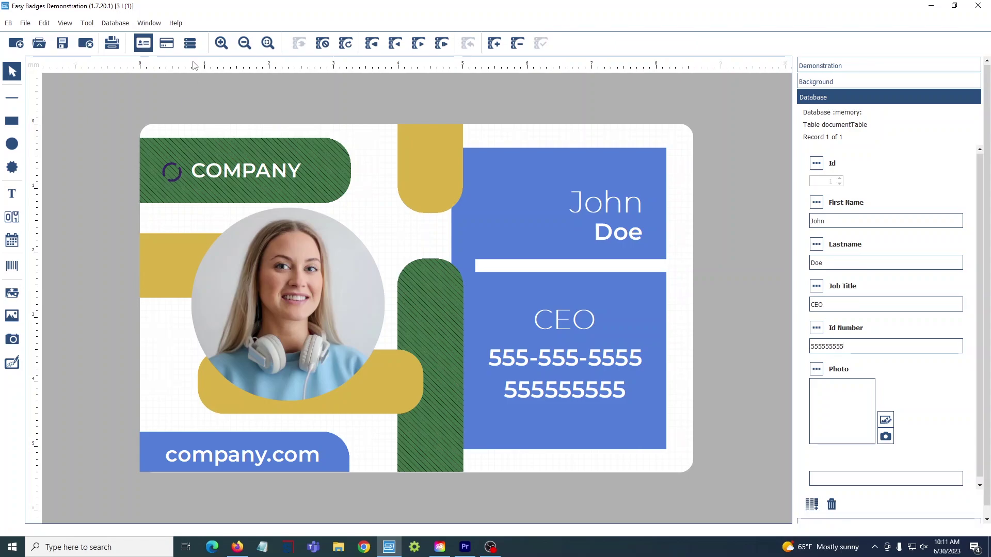
left_click(196, 44)
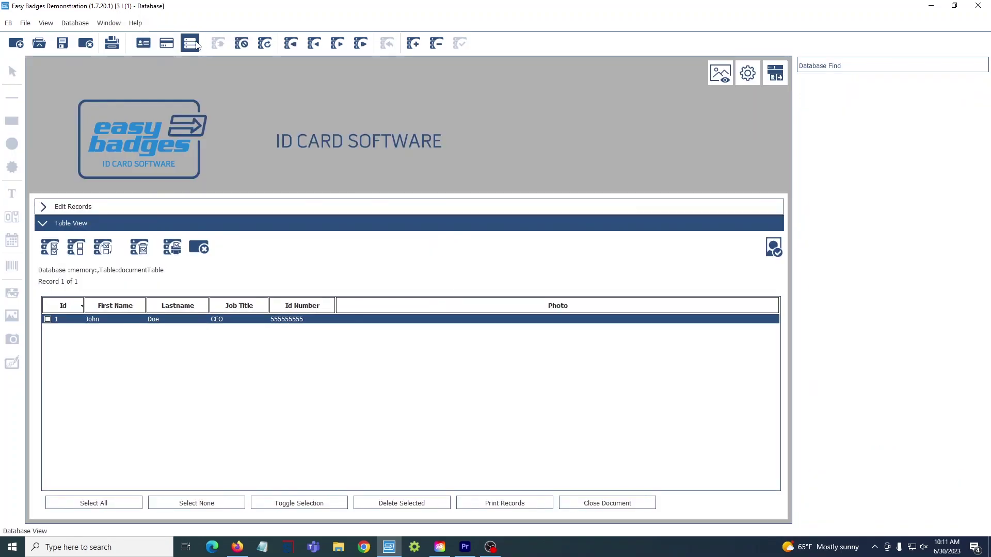
left_click(197, 45)
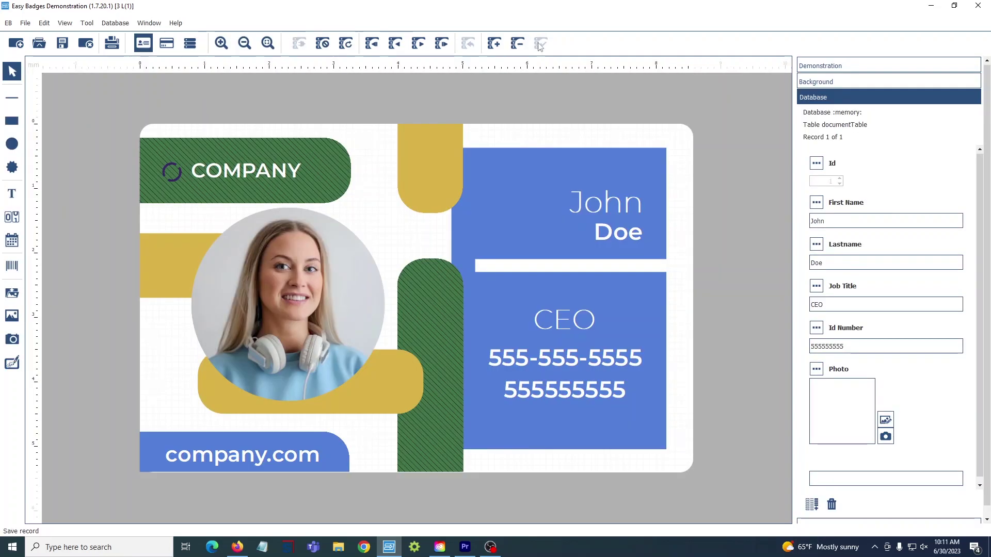